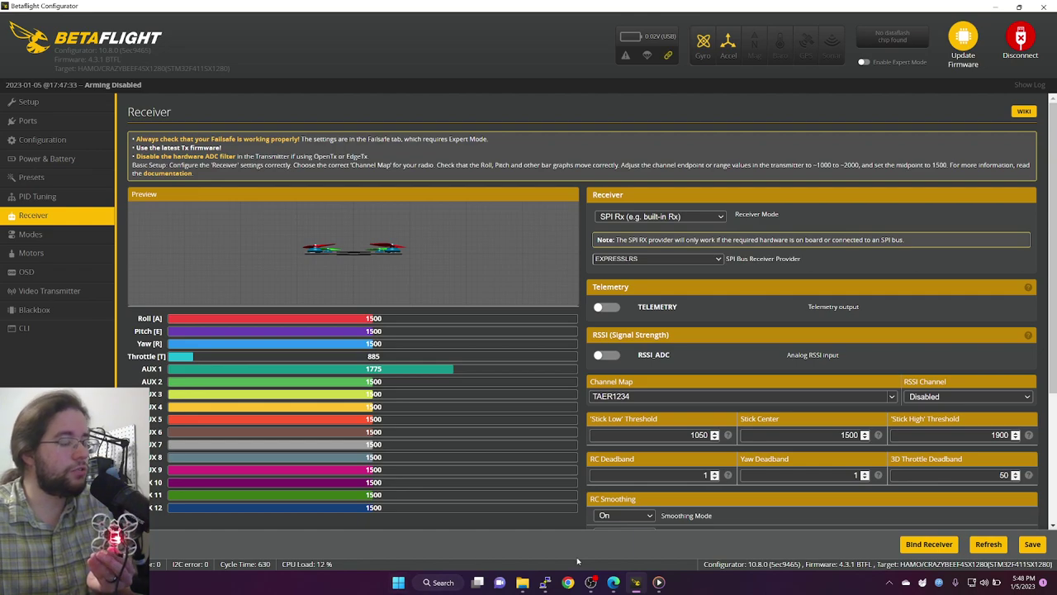
Step: Enter the binding phrase 'test' in the ExpressLRS UID Byte Generator
{"action": "left_click", "coordinate": [613, 582]}
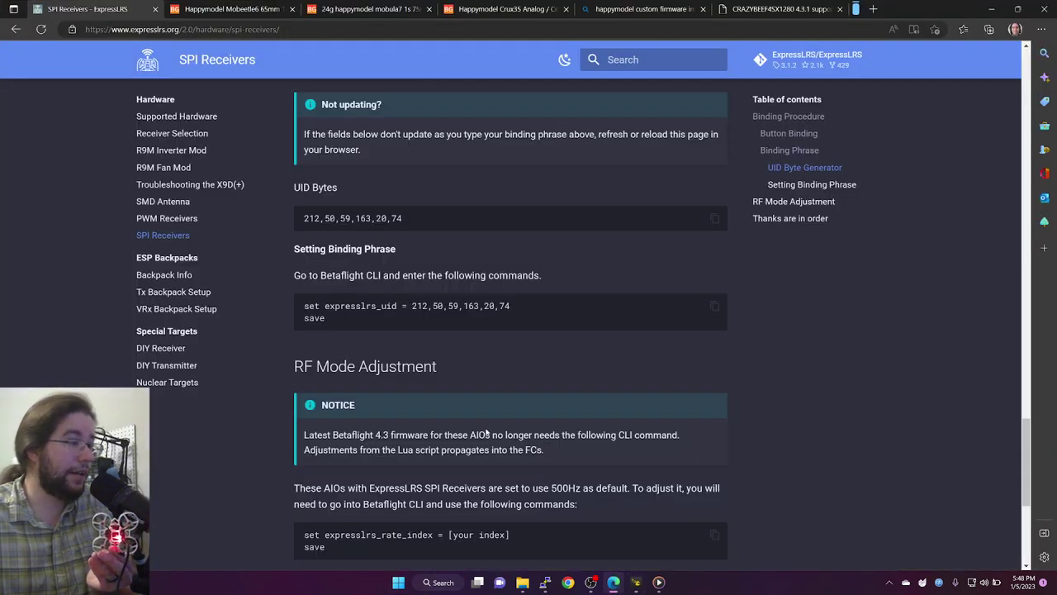
{"action": "scroll", "coordinate": [373, 304], "scroll_direction": "down", "scroll_amount": 1}
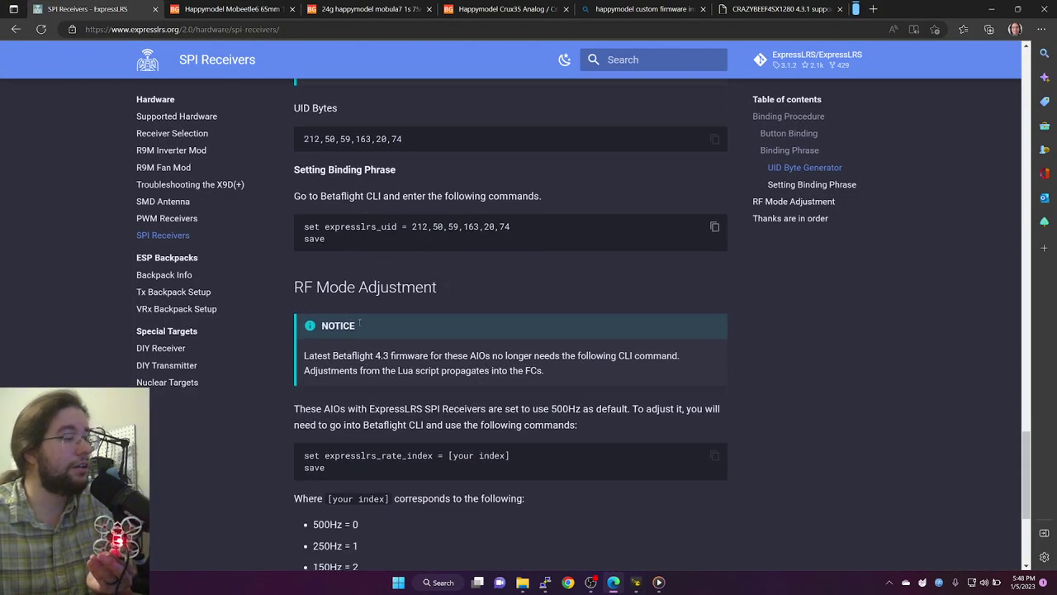
{"action": "scroll", "coordinate": [359, 423], "scroll_direction": "up", "scroll_amount": 4}
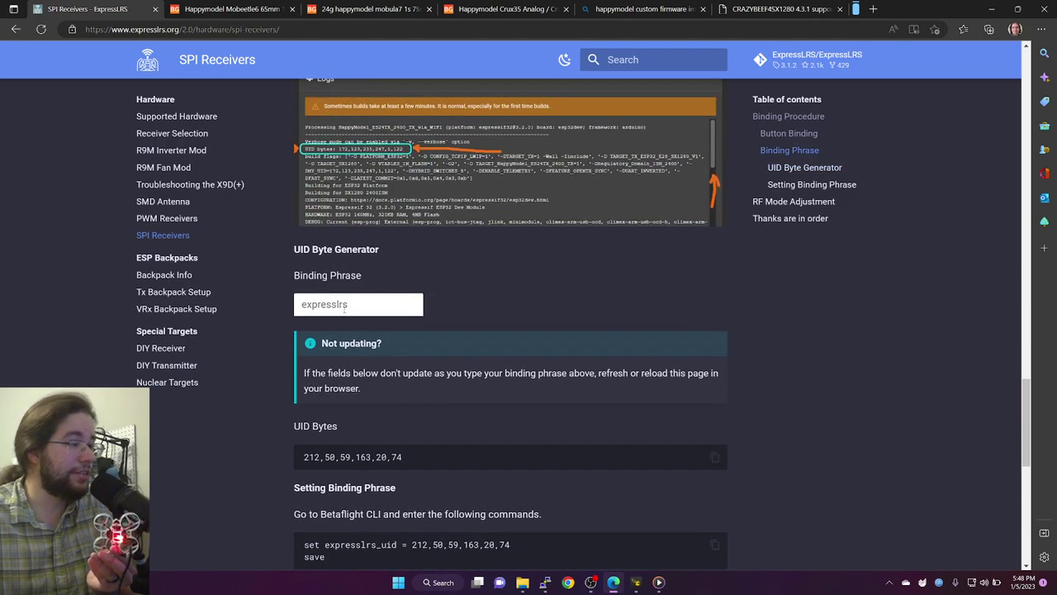
{"action": "left_click", "coordinate": [344, 307]}
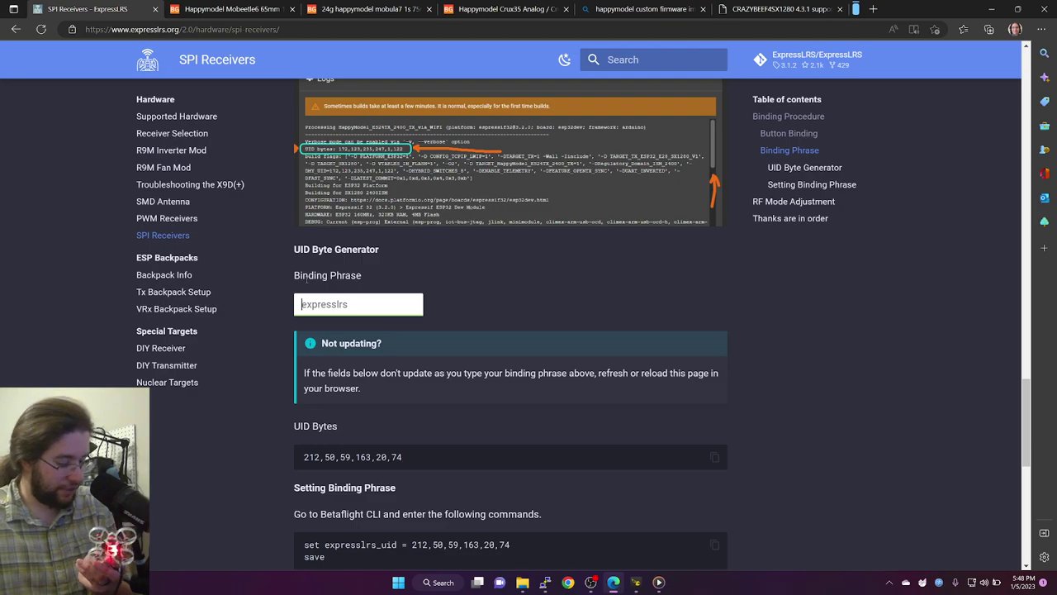
{"action": "type", "text": "test"}
{"action": "scroll", "coordinate": [353, 392], "scroll_direction": "down", "scroll_amount": 2}
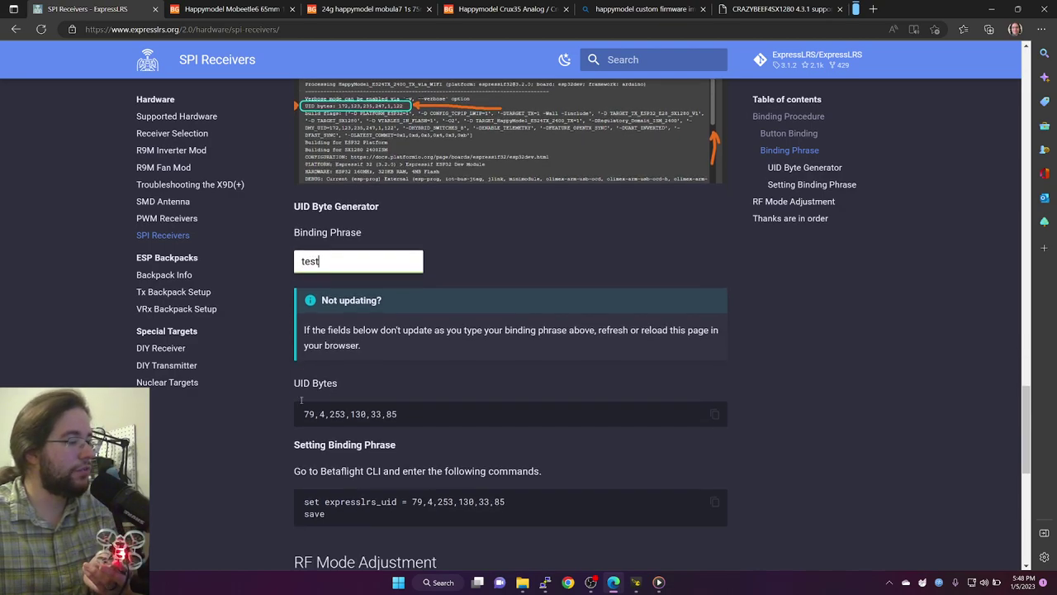
Step: Select the generated set expresslrs_uid command and review the RF Mode Adjustment rate indexes
{"action": "triple_click", "coordinate": [354, 391]}
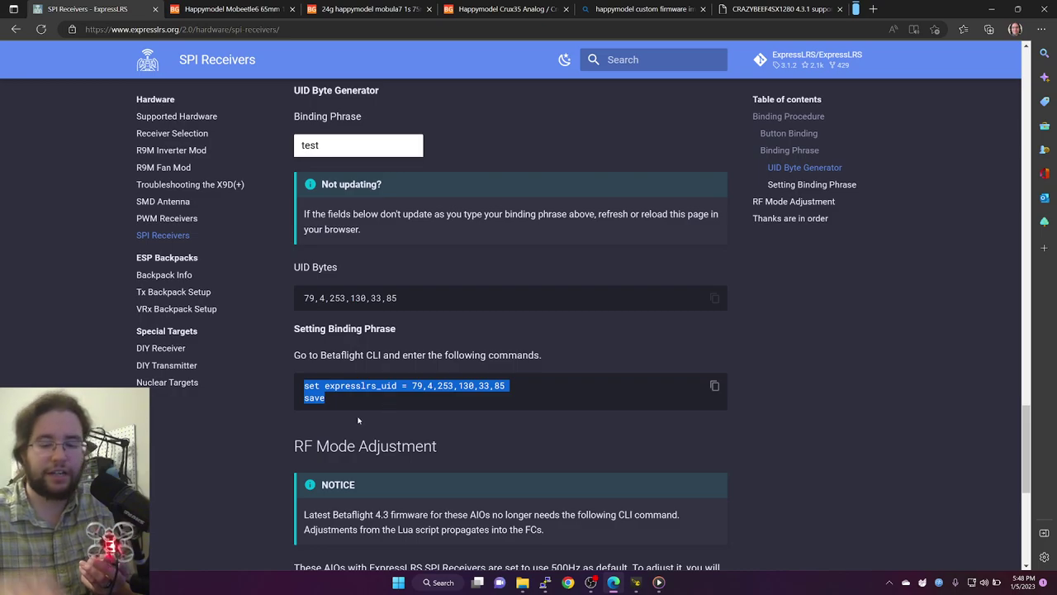
{"action": "left_click", "coordinate": [358, 420]}
{"action": "scroll", "coordinate": [358, 420], "scroll_direction": "down", "scroll_amount": 3}
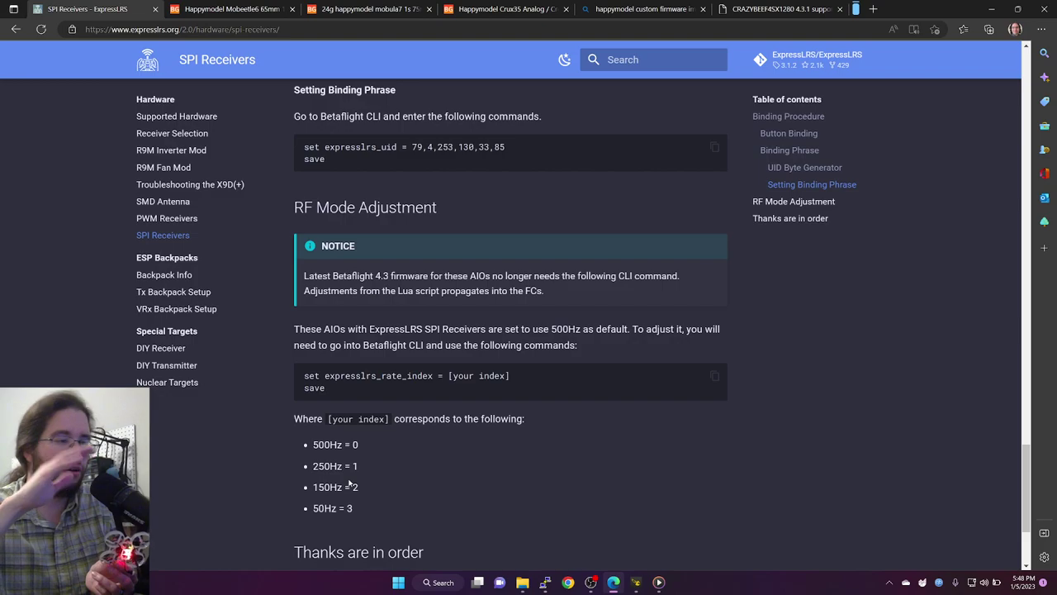
Step: Highlight the passage saying receivers must share the same ExpressLRS major version
{"action": "left_click", "coordinate": [636, 582]}
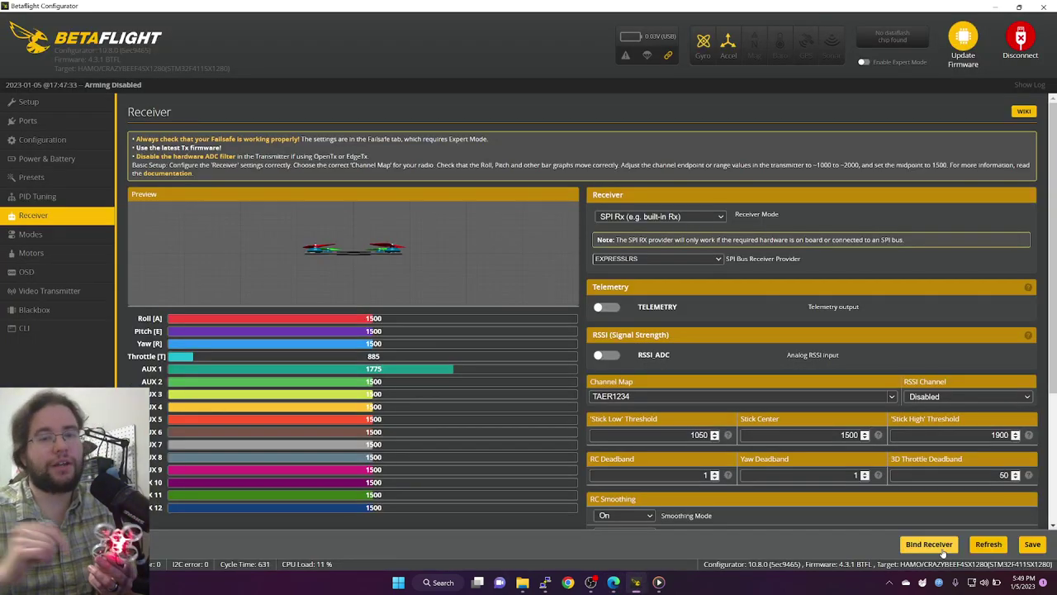
{"action": "key", "text": "alt+Tab"}
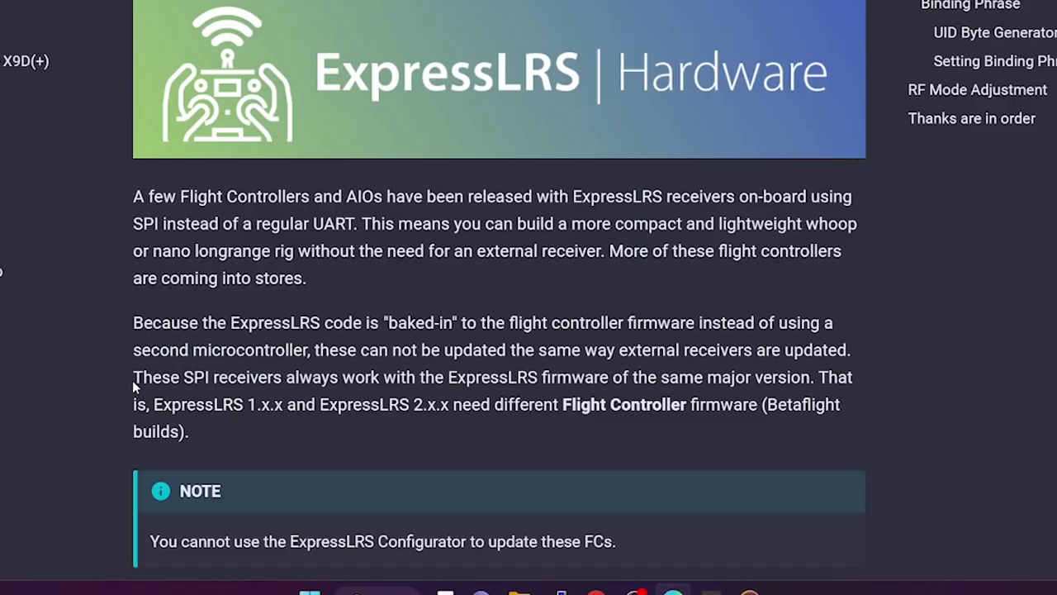
{"action": "double_click", "coordinate": [295, 451]}
{"action": "left_click_drag", "start_coordinate": [189, 376], "coordinate": [758, 432]}
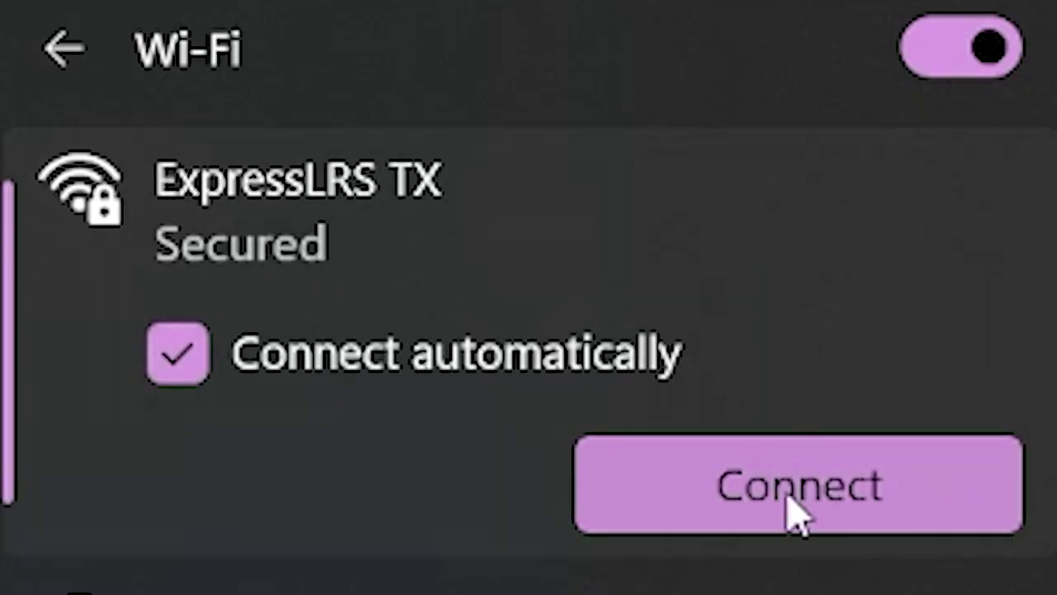
Step: Connect to the ExpressLRS TX Wi-Fi network and enter its network security key
{"action": "left_click", "coordinate": [793, 511]}
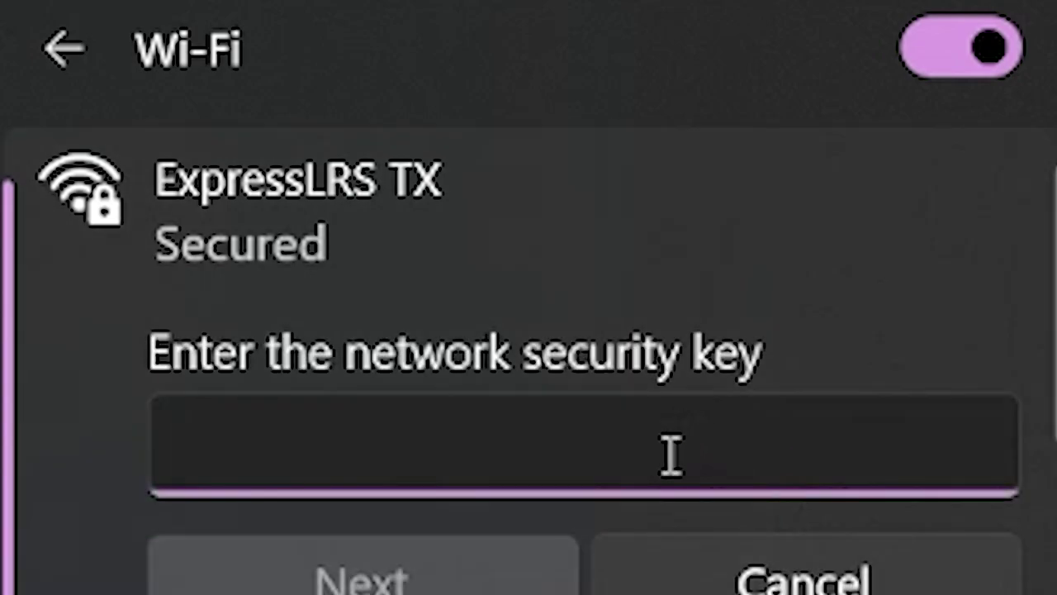
{"action": "type", "text": "ex"}
{"action": "key", "text": "BackSpace"}
{"action": "key", "text": "BackSpace"}
{"action": "type", "text": "exp"}
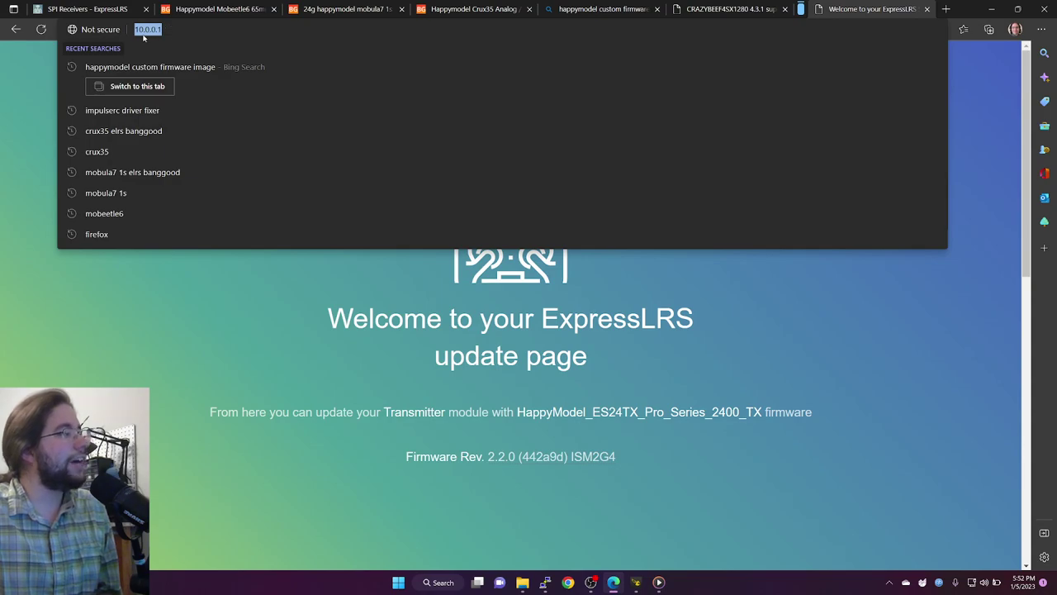
{"action": "left_click", "coordinate": [138, 29]}
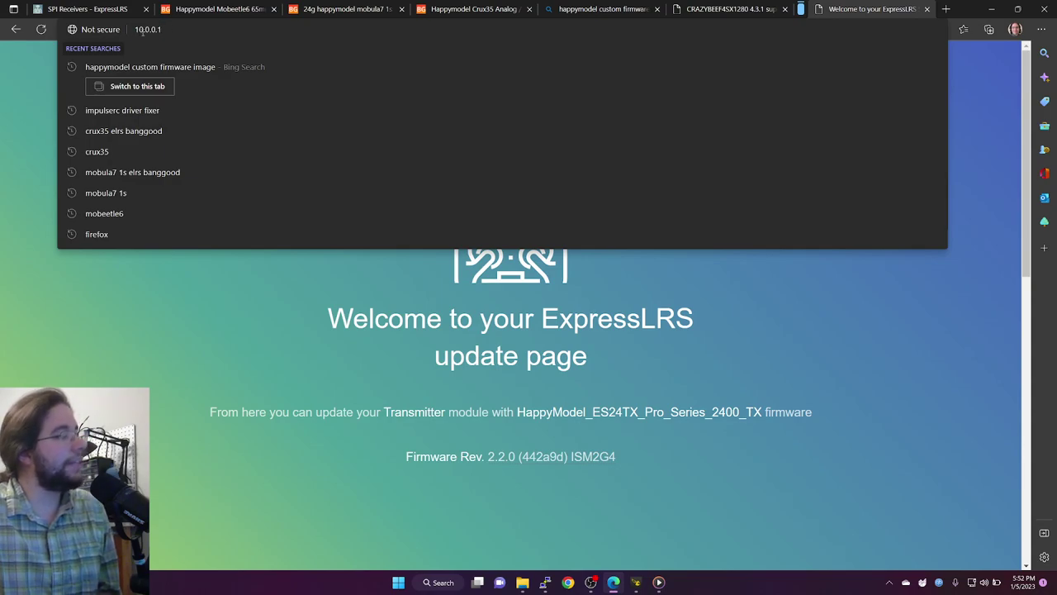
{"action": "type", "text": "http://"}
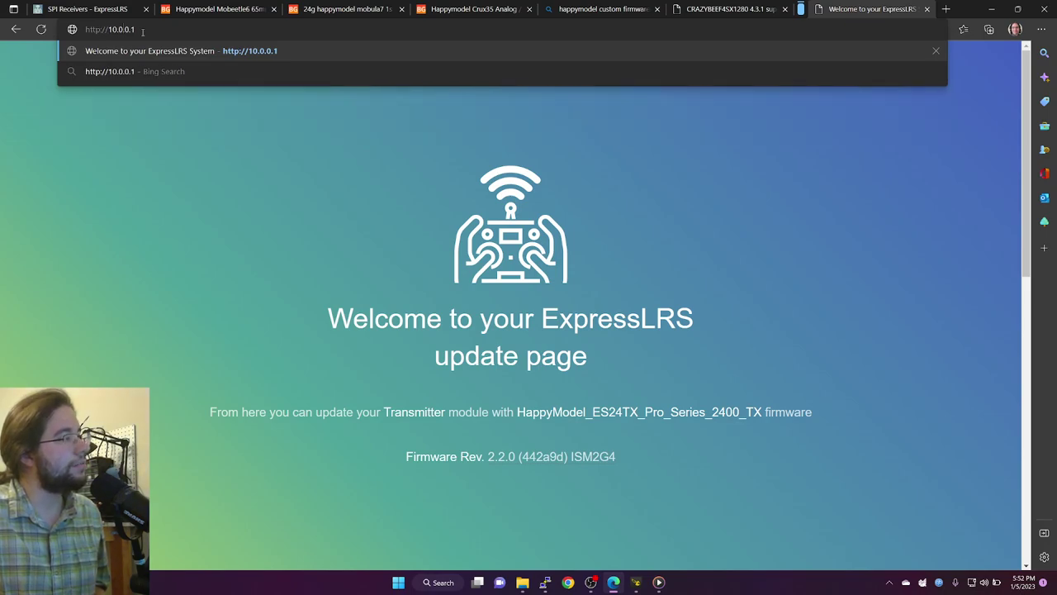
{"action": "key", "text": "Return"}
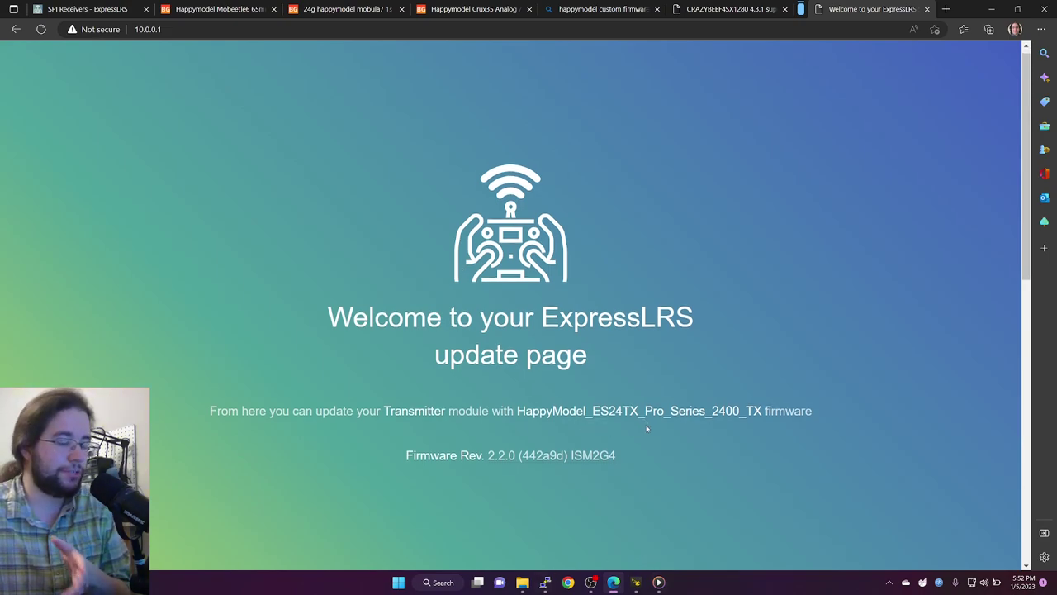
{"action": "scroll", "coordinate": [480, 401], "scroll_direction": "down", "scroll_amount": 1}
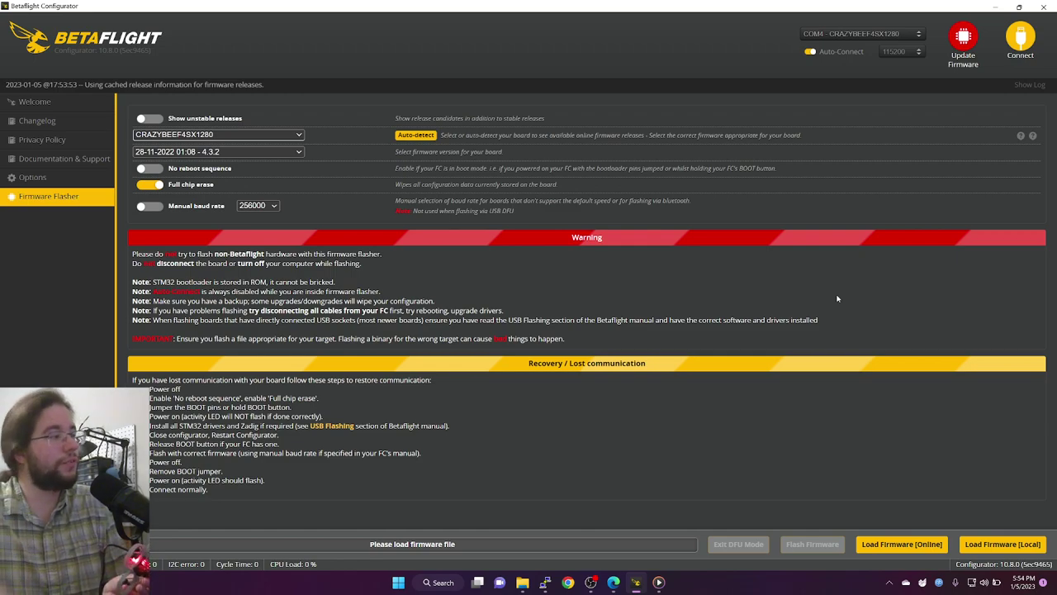
Step: Keep CRAZYBEEF4SX1280 as the flasher target and auto-detect to verify the connected board
{"action": "left_click", "coordinate": [189, 136]}
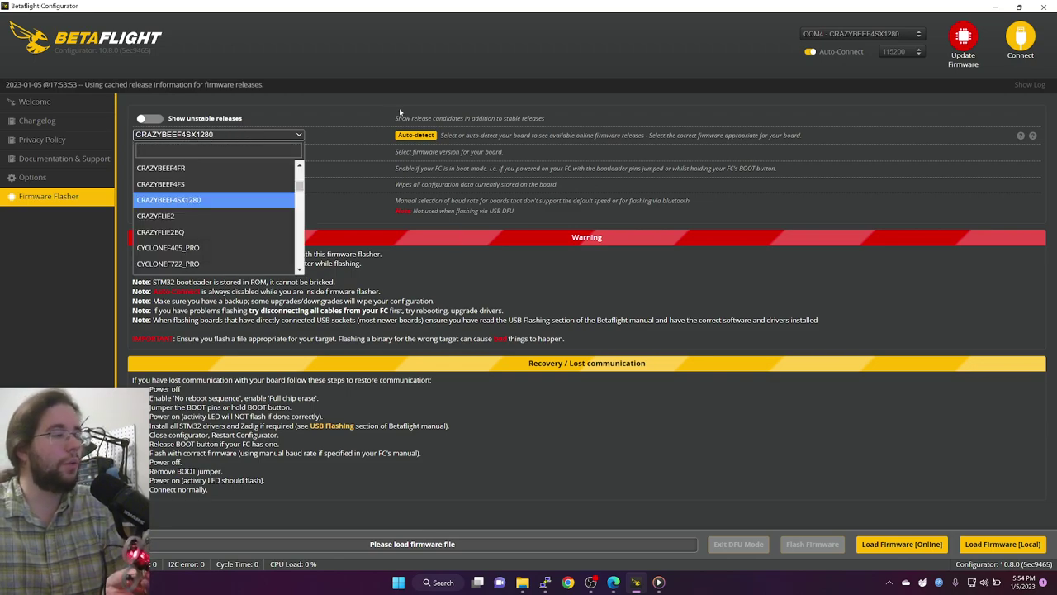
{"action": "left_click", "coordinate": [366, 111]}
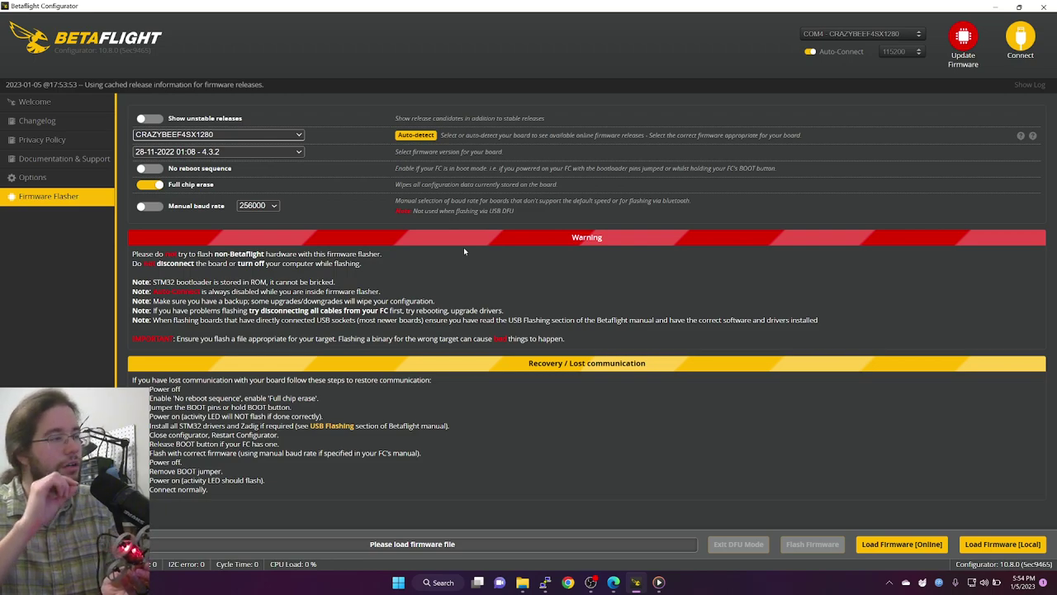
{"action": "left_click", "coordinate": [412, 136]}
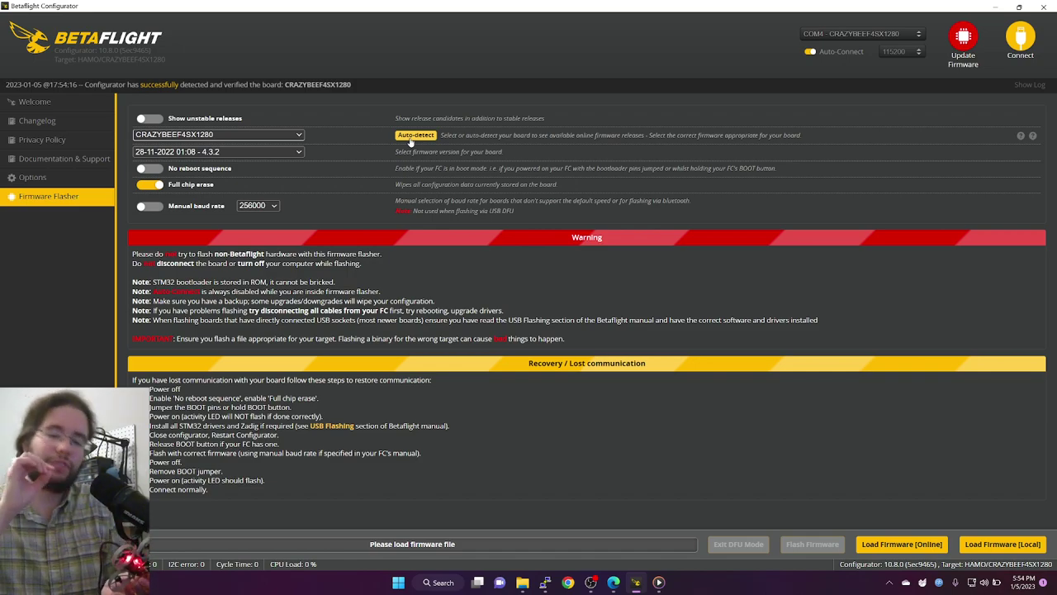
{"action": "key", "text": "alt+Tab"}
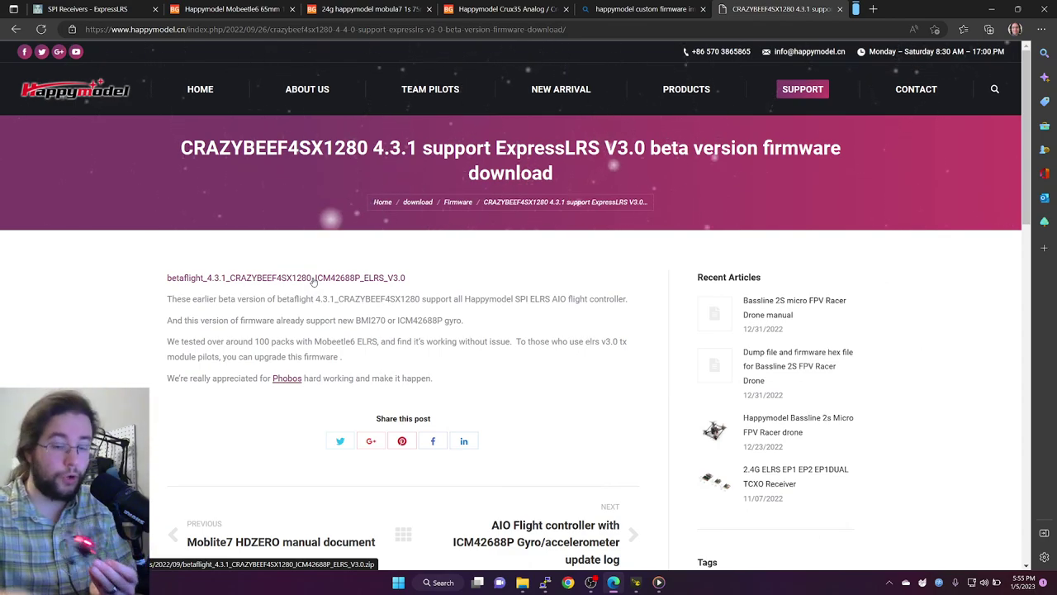
Step: Download betaflight_4.3.1_CRAZYBEEF4SX1280_ICM42688P_ELRS_V3.0 and return to Betaflight Configurator
{"action": "left_click", "coordinate": [314, 278]}
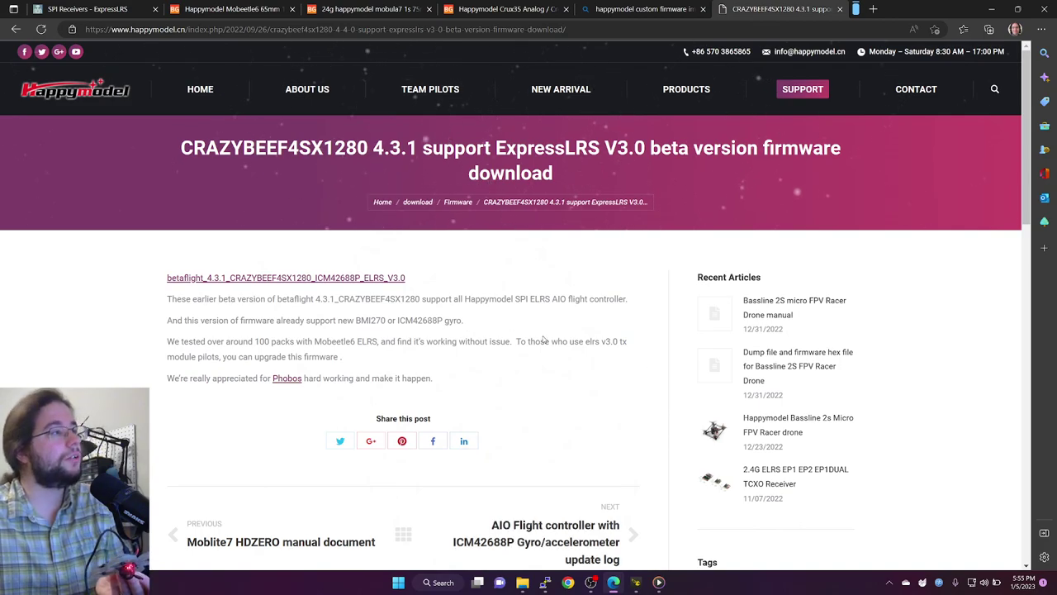
{"action": "left_click", "coordinate": [636, 582]}
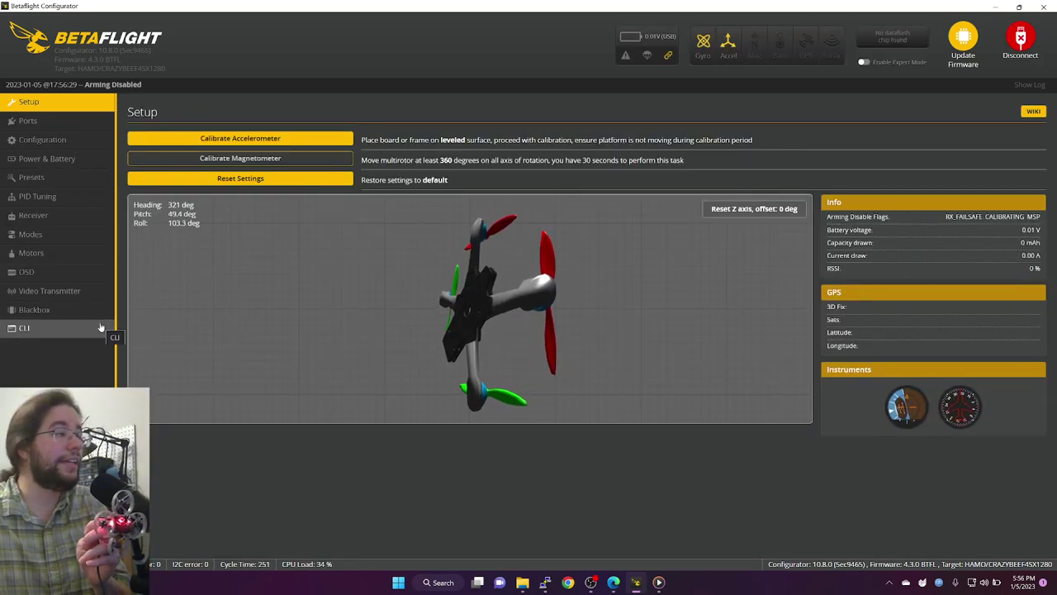
Step: Run 'diff all' in the CLI to print the board's full configuration
{"action": "left_click", "coordinate": [101, 328]}
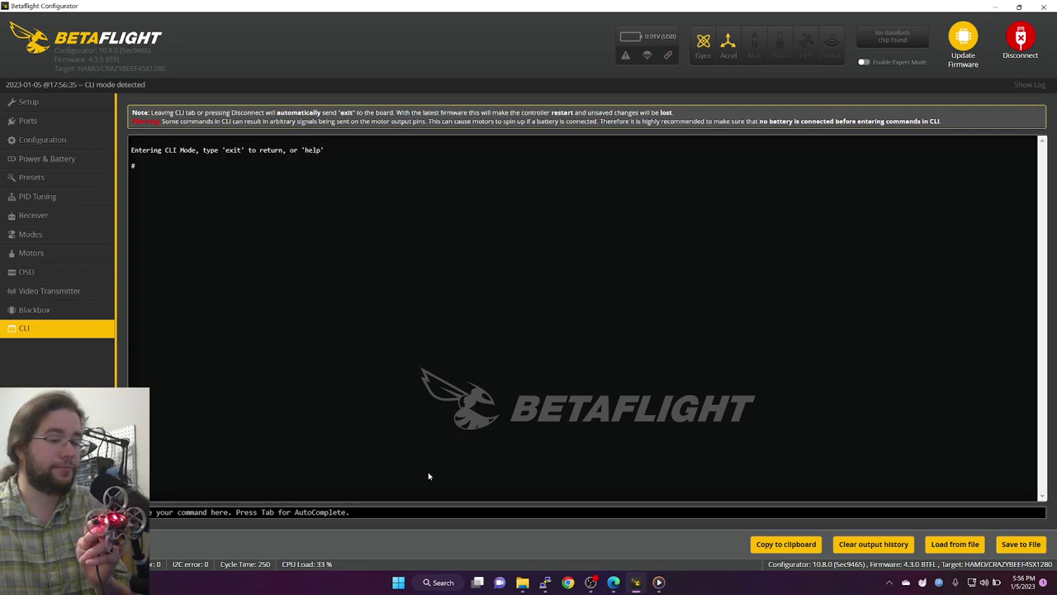
{"action": "left_click", "coordinate": [485, 508]}
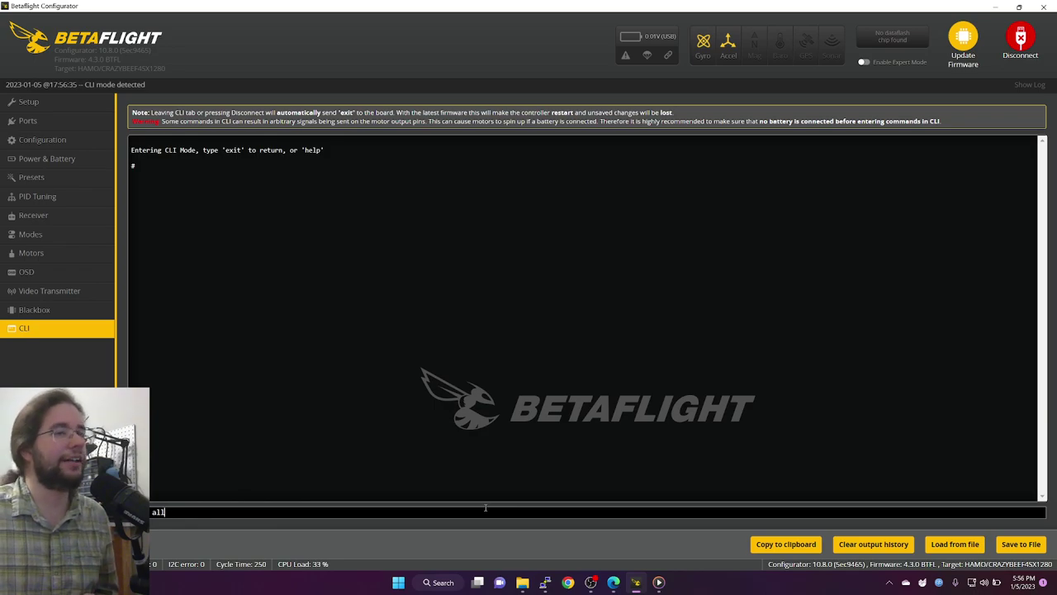
{"action": "key", "text": "Return"}
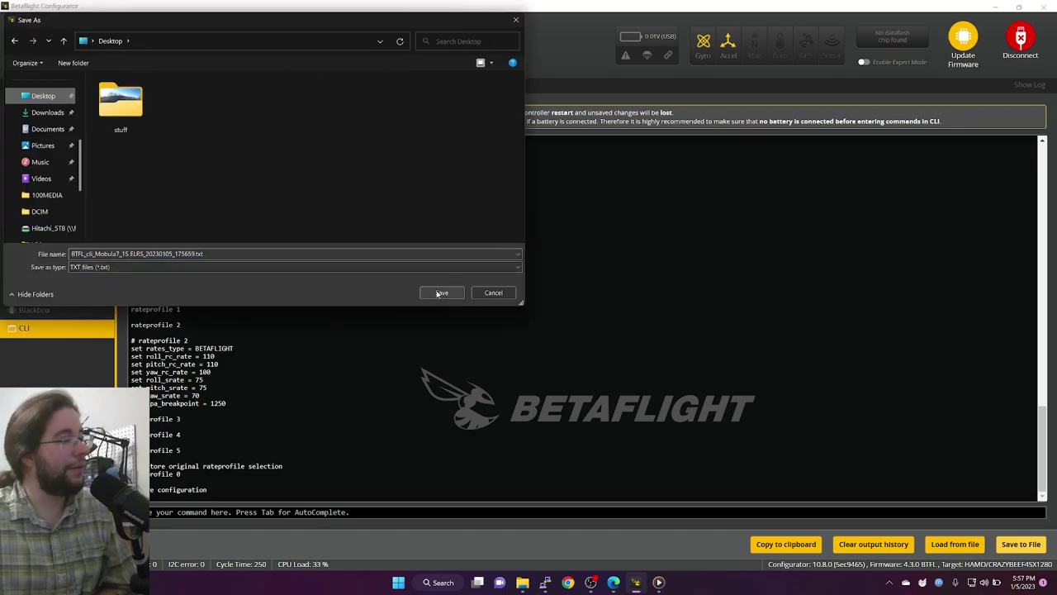
Step: Save the diff as BTFL_cli_Mobula7_1S ELRS_20230105_175659.txt on the Desktop
{"action": "left_click", "coordinate": [440, 293]}
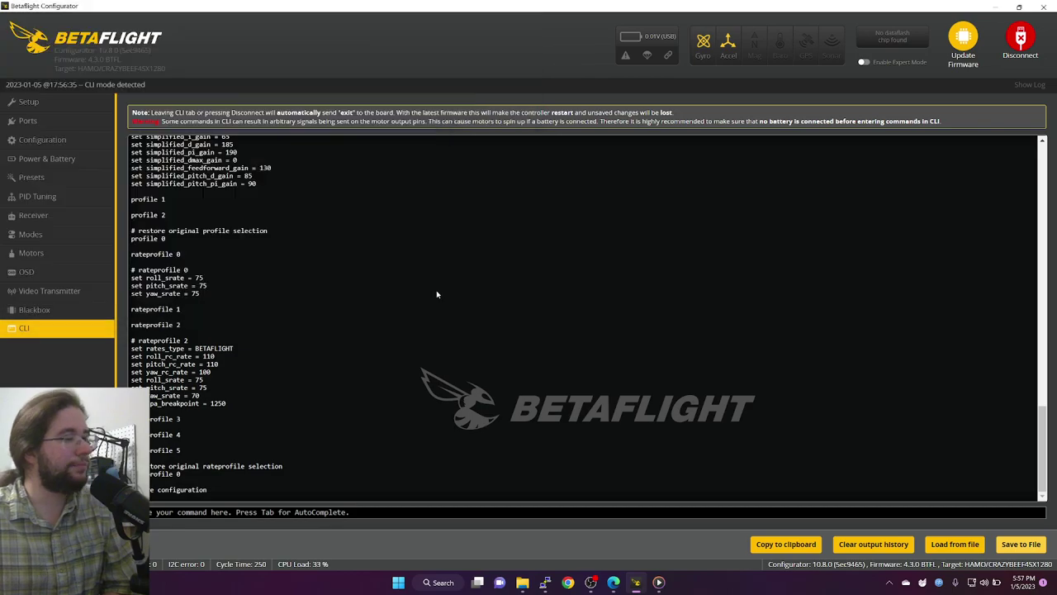
Step: Disconnect, auto-detect the board, and load betaflight_4.3.1_CRAZYBEEF4SX1280_ICM42688P_ELRS_3.hex from the Desktop
{"action": "left_click", "coordinate": [973, 40]}
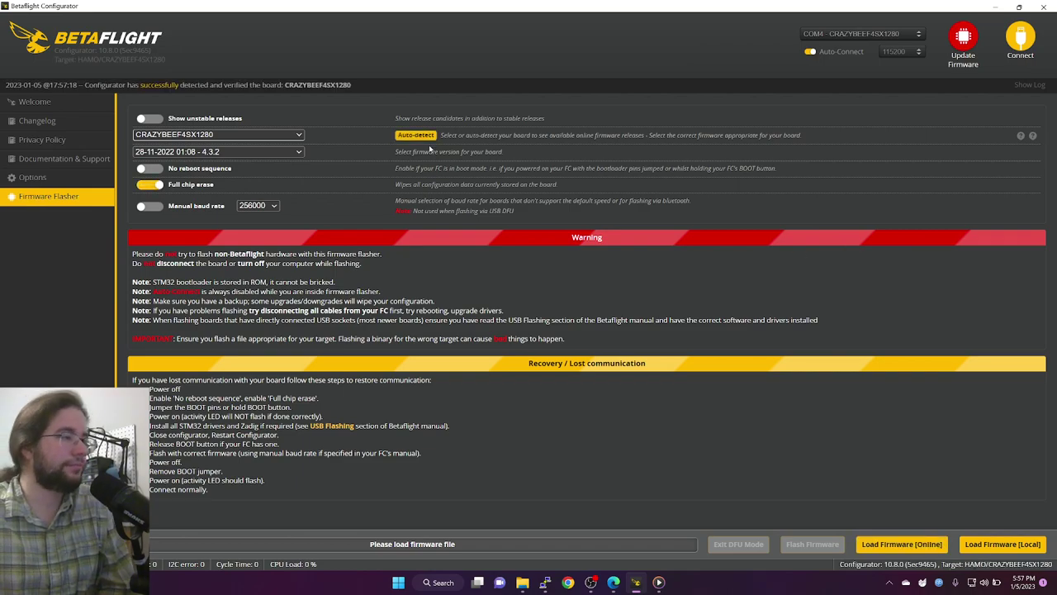
{"action": "left_click", "coordinate": [425, 137]}
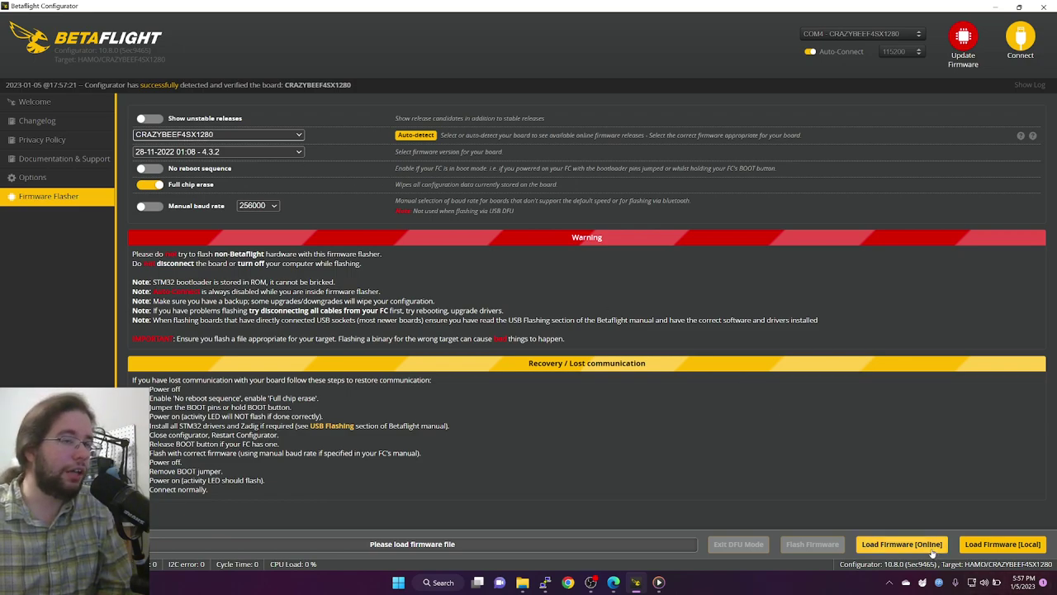
{"action": "left_click", "coordinate": [996, 549]}
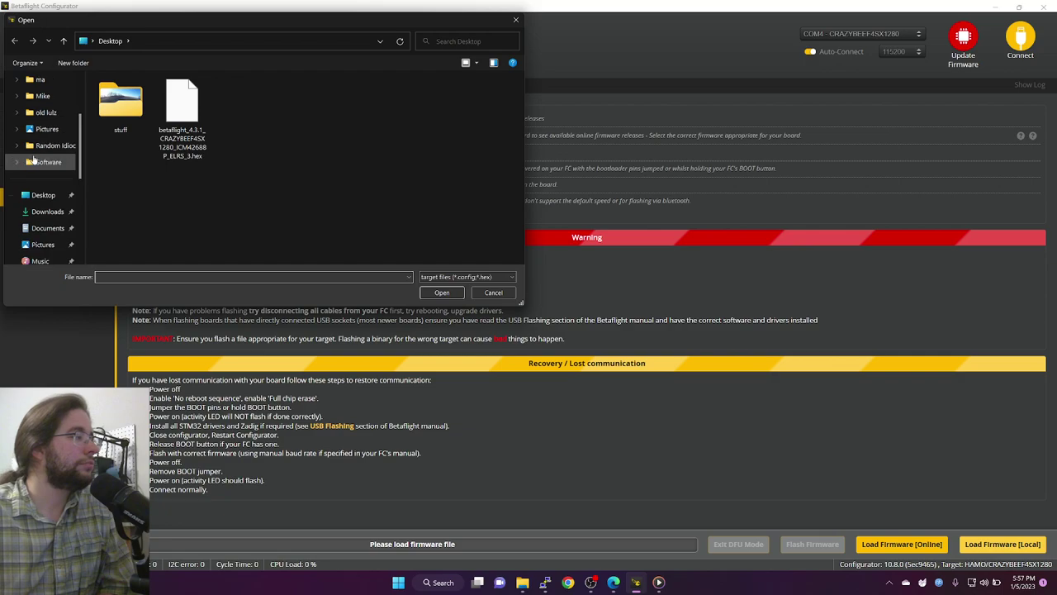
{"action": "scroll", "coordinate": [33, 161], "scroll_direction": "down", "scroll_amount": 2}
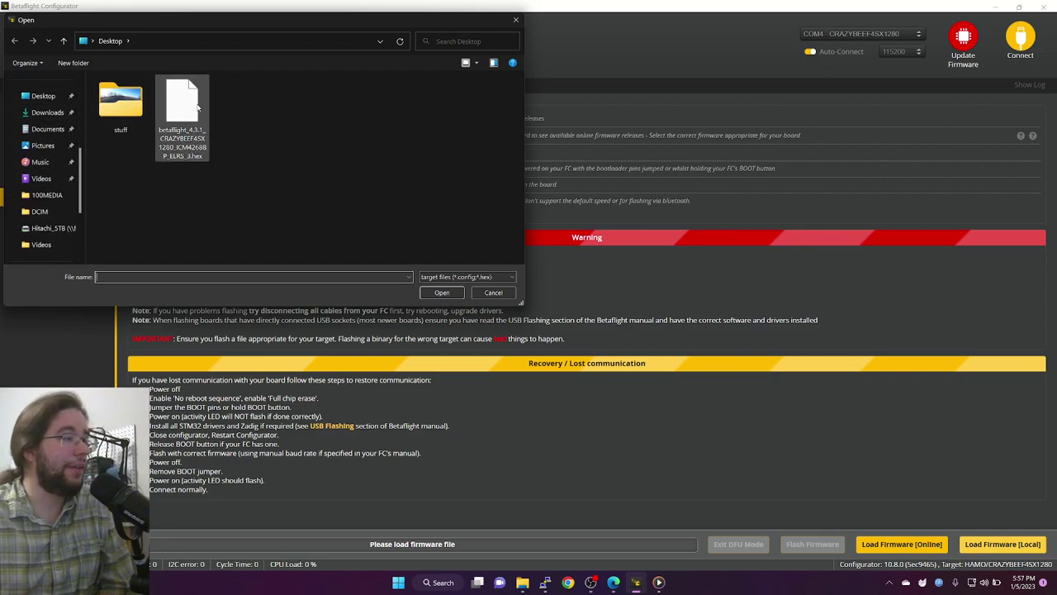
{"action": "left_click", "coordinate": [197, 147]}
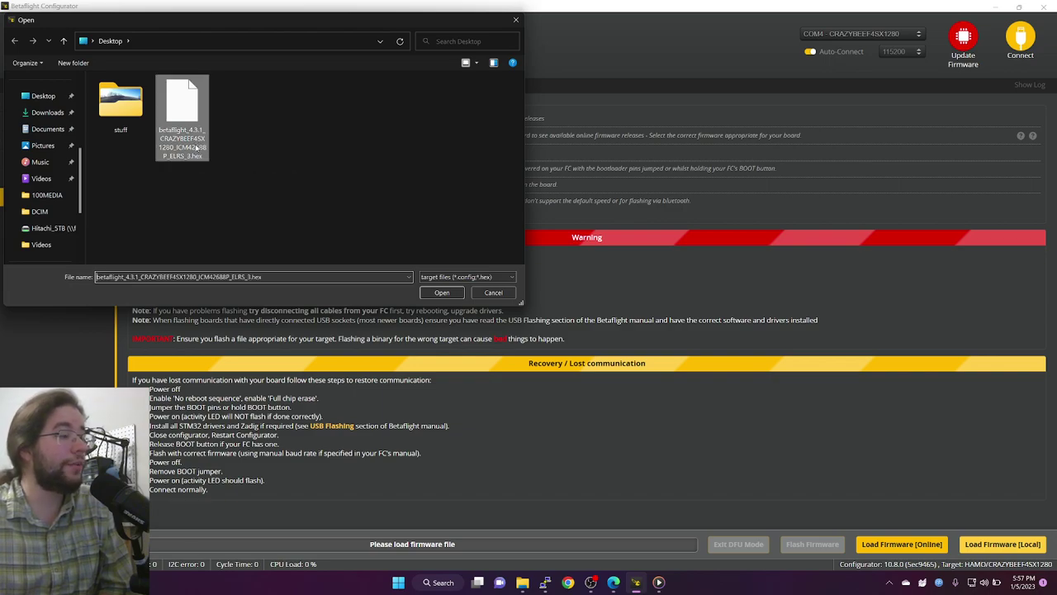
{"action": "left_click", "coordinate": [442, 292]}
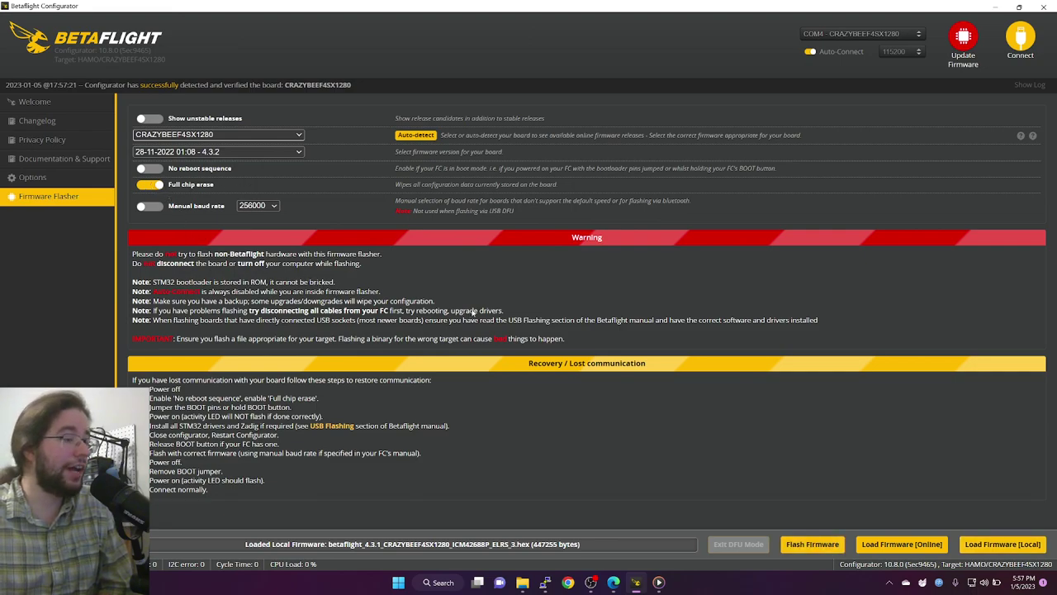
Step: Flash the loaded firmware, then bring up ImpulseRC's Downloads page listing the Driver Fixer
{"action": "left_click", "coordinate": [813, 546]}
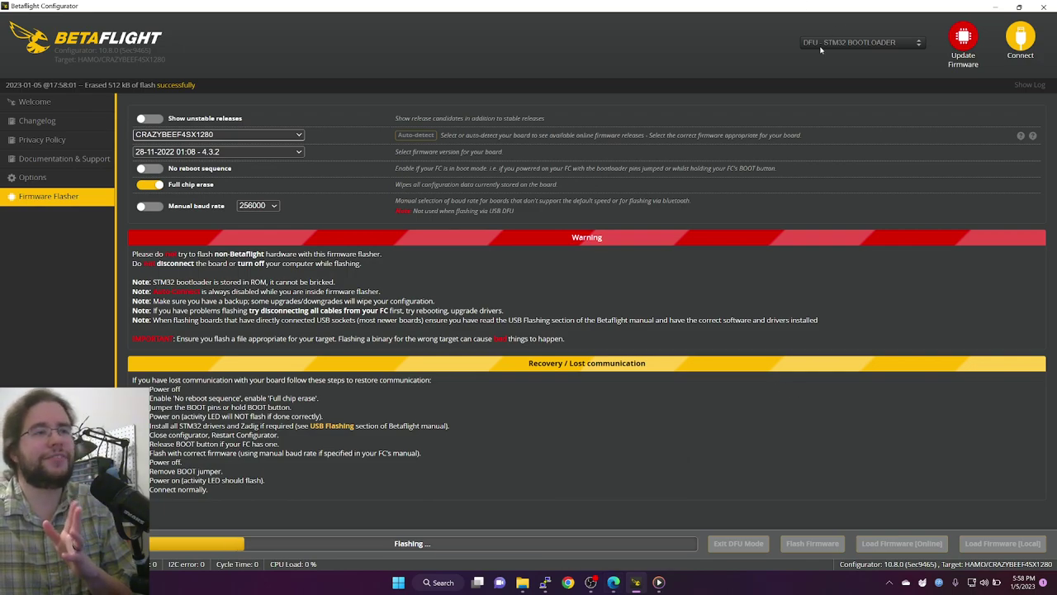
{"action": "mouse_move", "coordinate": [614, 581]}
{"action": "left_click", "coordinate": [612, 533]}
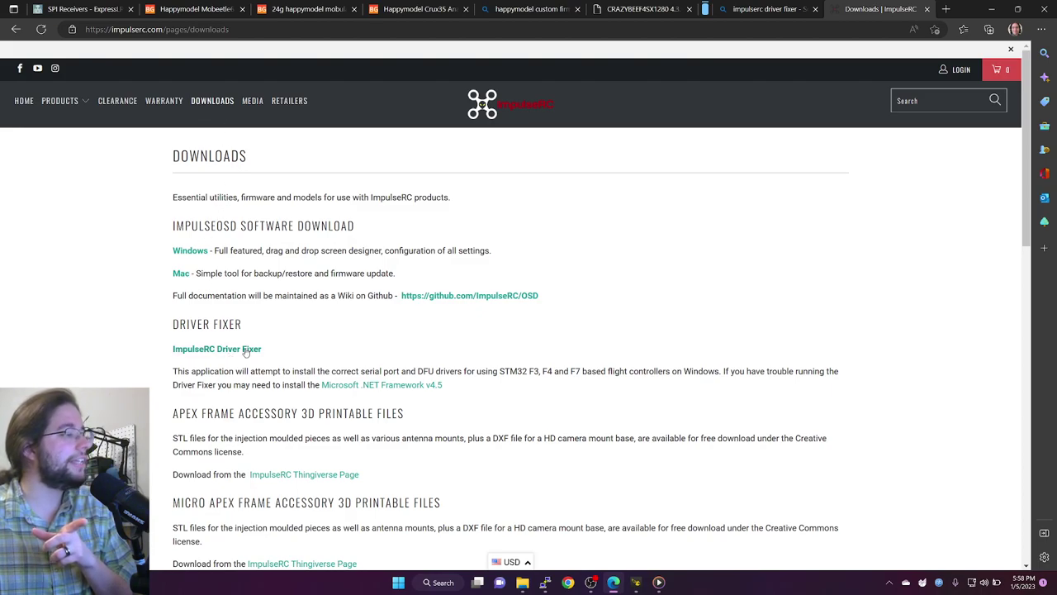
Step: Highlight the ImpulseRC Driver Fixer download on the page, then return to Betaflight Configurator
{"action": "left_click_drag", "start_coordinate": [274, 354], "coordinate": [172, 153]}
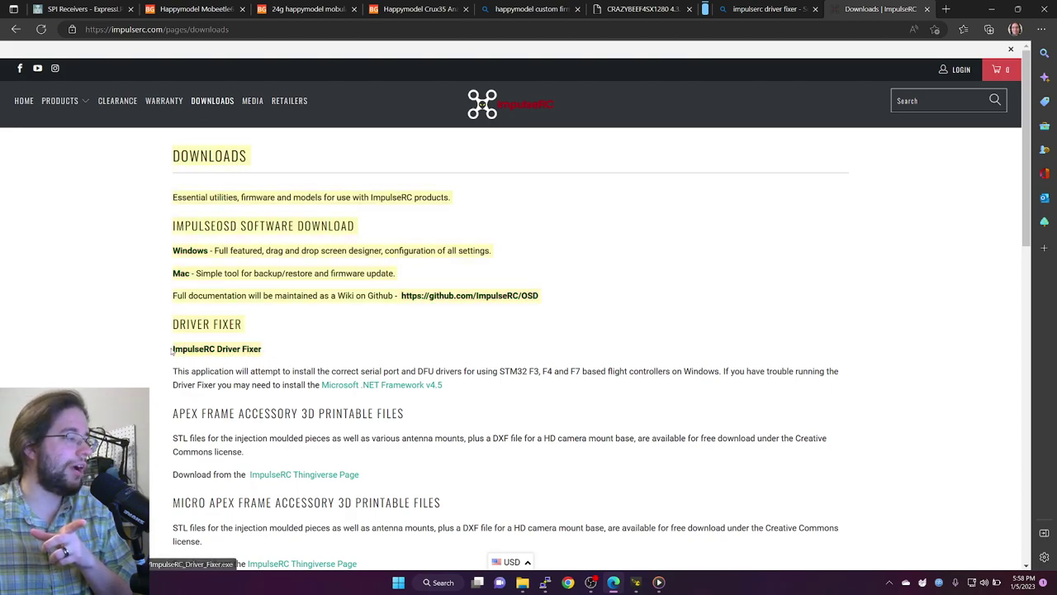
{"action": "left_click", "coordinate": [298, 347]}
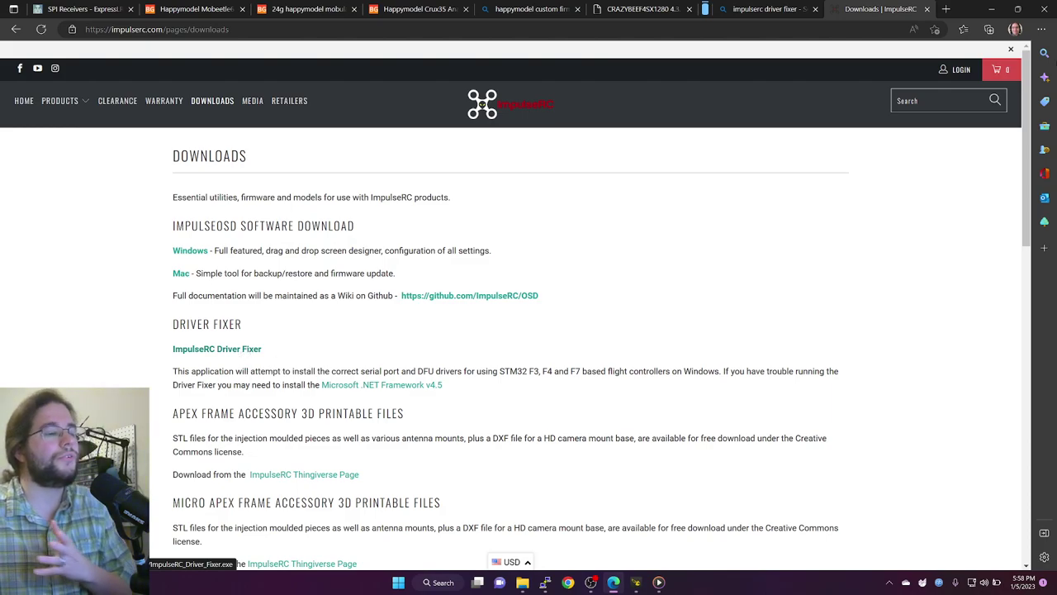
{"action": "left_click", "coordinate": [635, 583]}
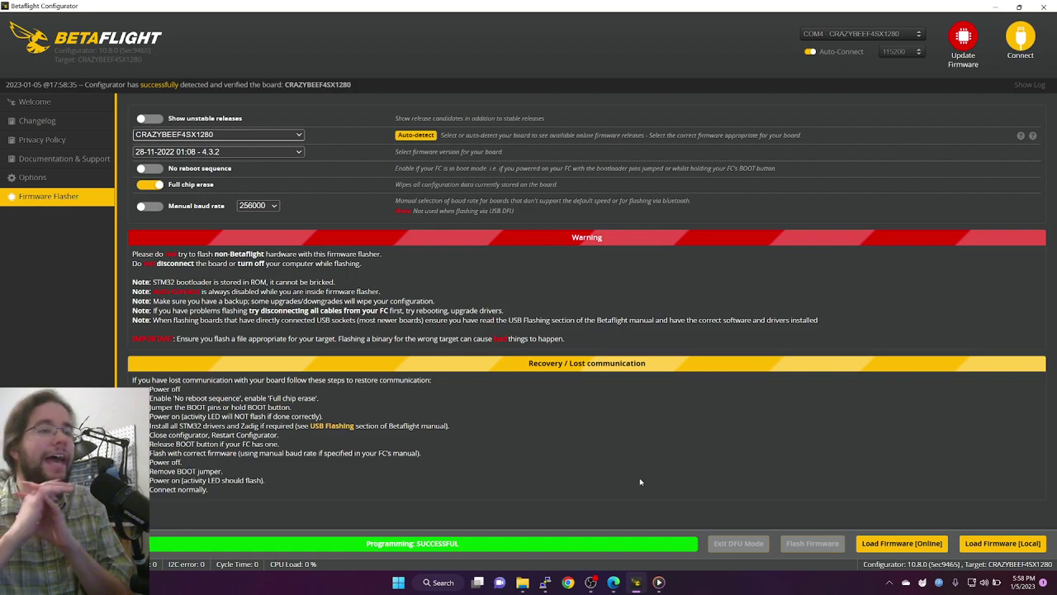
Step: Connect to the flashed 4.3.1 board on COM4, dismiss the warning, and open the CLI
{"action": "left_click", "coordinate": [903, 40]}
{"action": "left_click", "coordinate": [897, 34]}
{"action": "left_click", "coordinate": [1021, 37]}
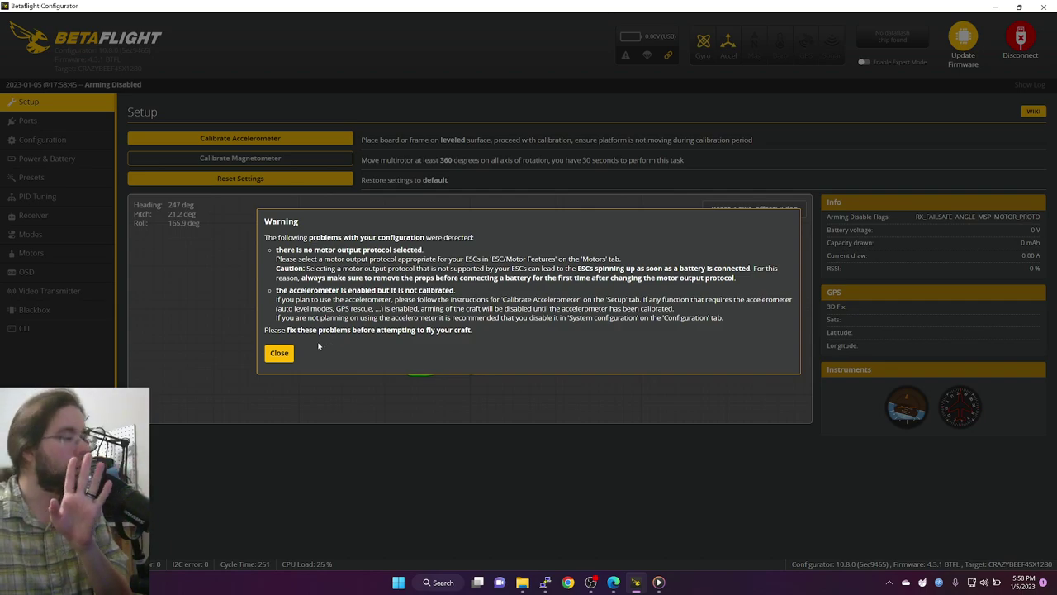
{"action": "left_click", "coordinate": [285, 351]}
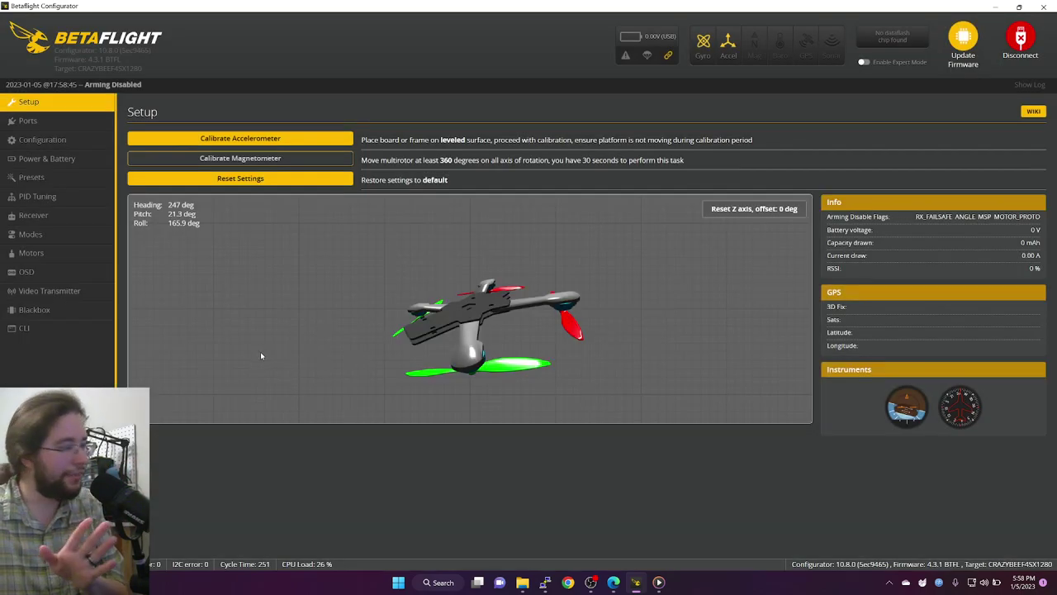
{"action": "left_click", "coordinate": [93, 329]}
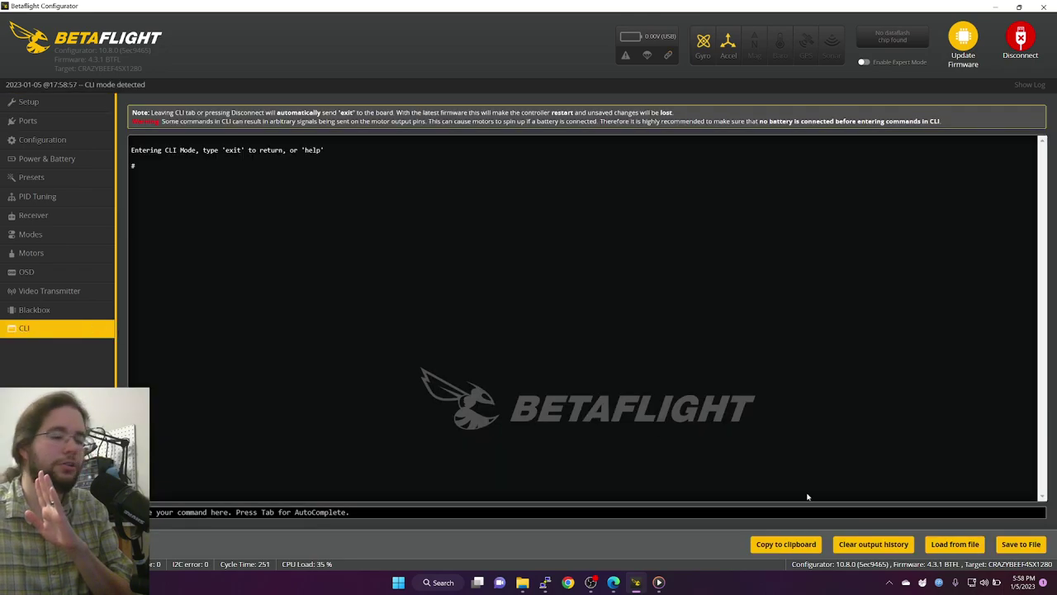
Step: Load the BTFL_cli backup from the Desktop, execute it in the CLI, then open Receiver settings
{"action": "left_click", "coordinate": [966, 545]}
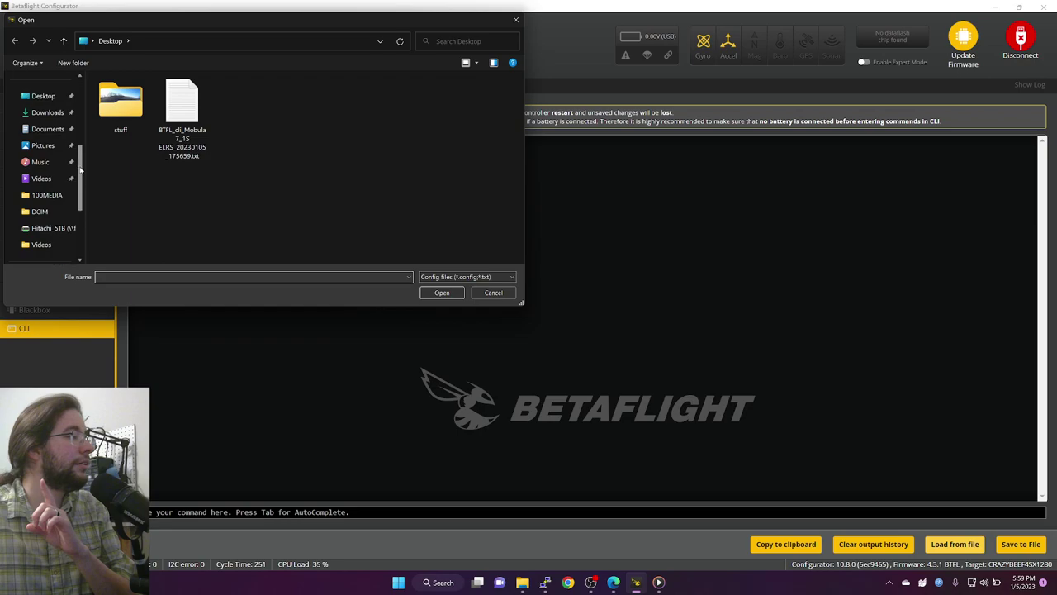
{"action": "left_click", "coordinate": [182, 104]}
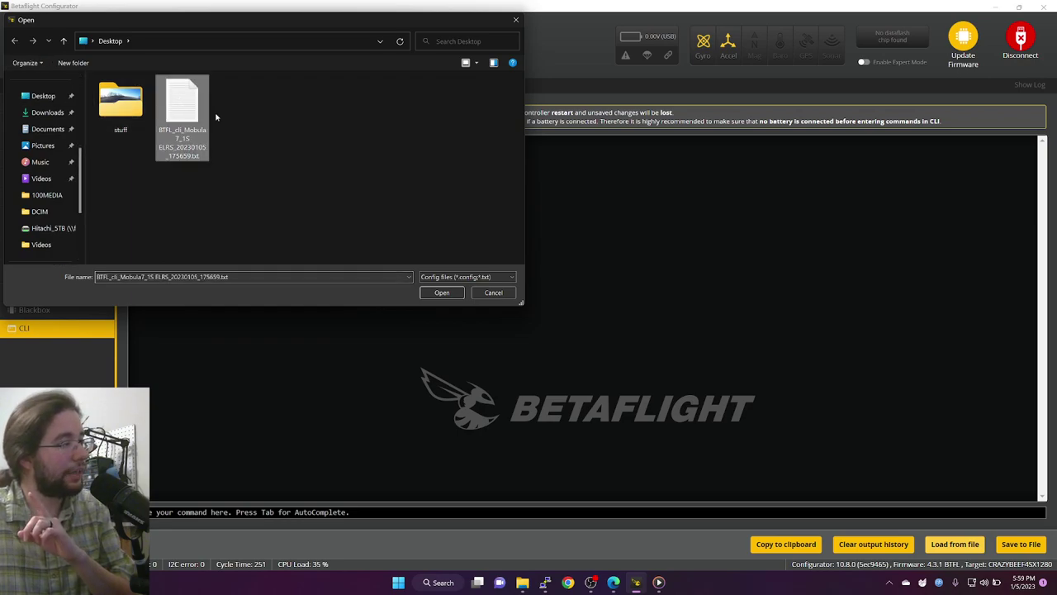
{"action": "left_click", "coordinate": [441, 294]}
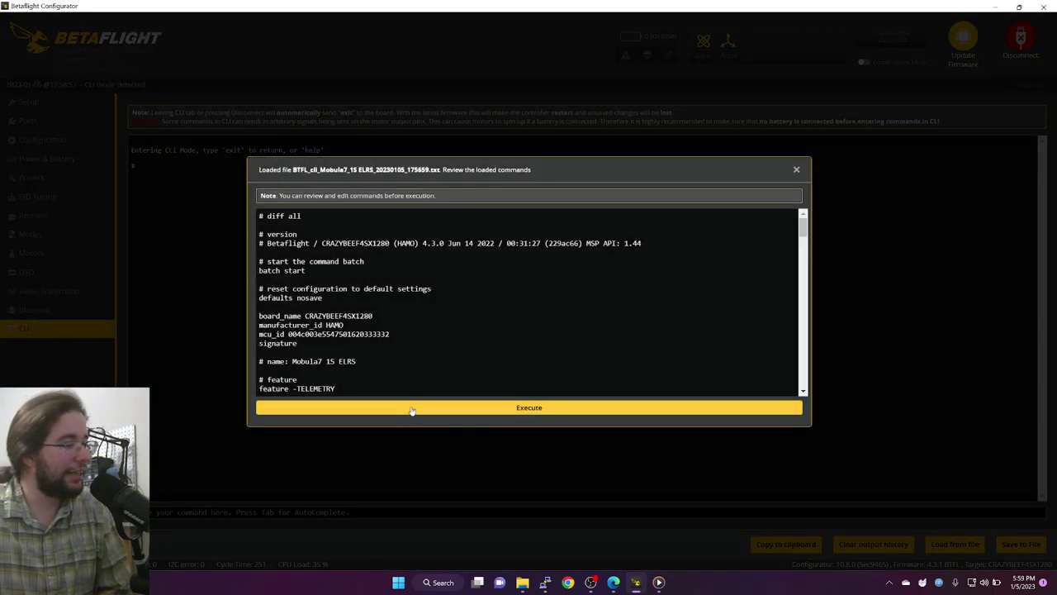
{"action": "left_click", "coordinate": [411, 407]}
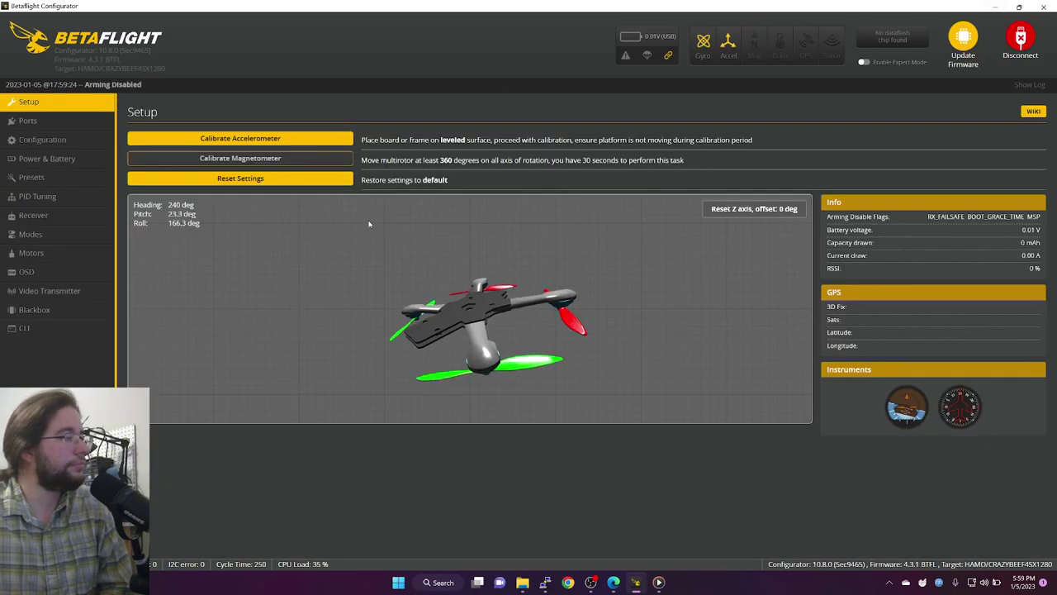
{"action": "left_click", "coordinate": [56, 216]}
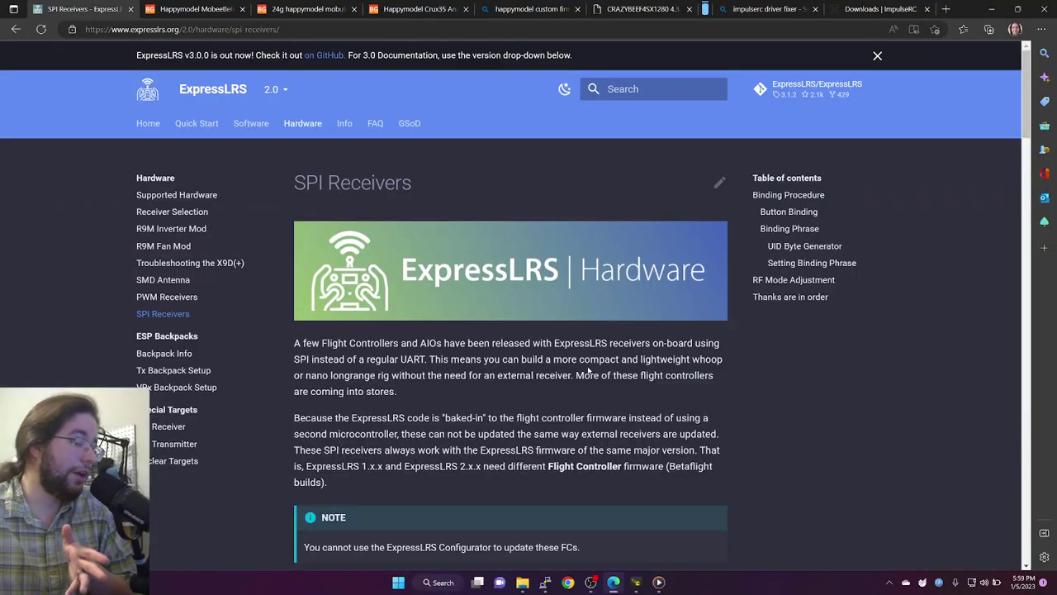
Step: Scroll the SPI Receivers guide down to the UID Byte Generator and binding phrase section
{"action": "scroll", "coordinate": [589, 373], "scroll_direction": "down", "scroll_amount": 10}
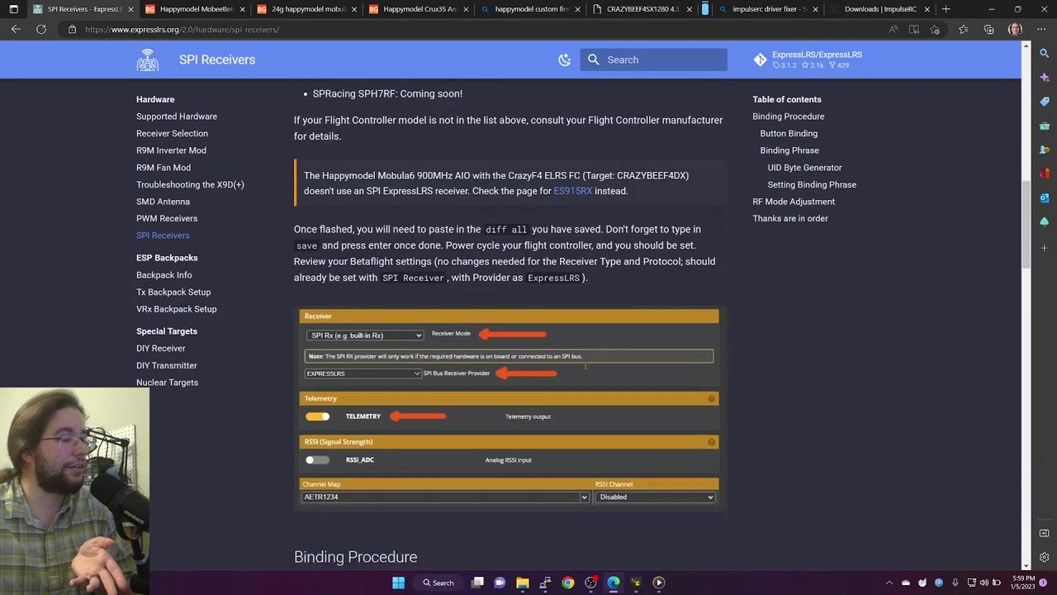
{"action": "scroll", "coordinate": [586, 367], "scroll_direction": "down", "scroll_amount": 10}
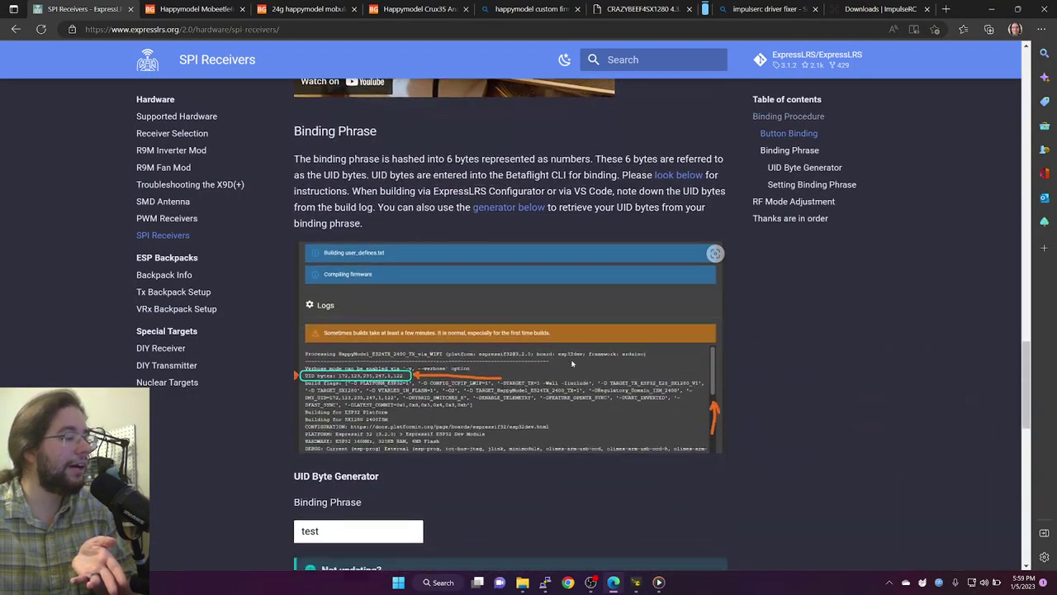
{"action": "scroll", "coordinate": [571, 363], "scroll_direction": "down", "scroll_amount": 4}
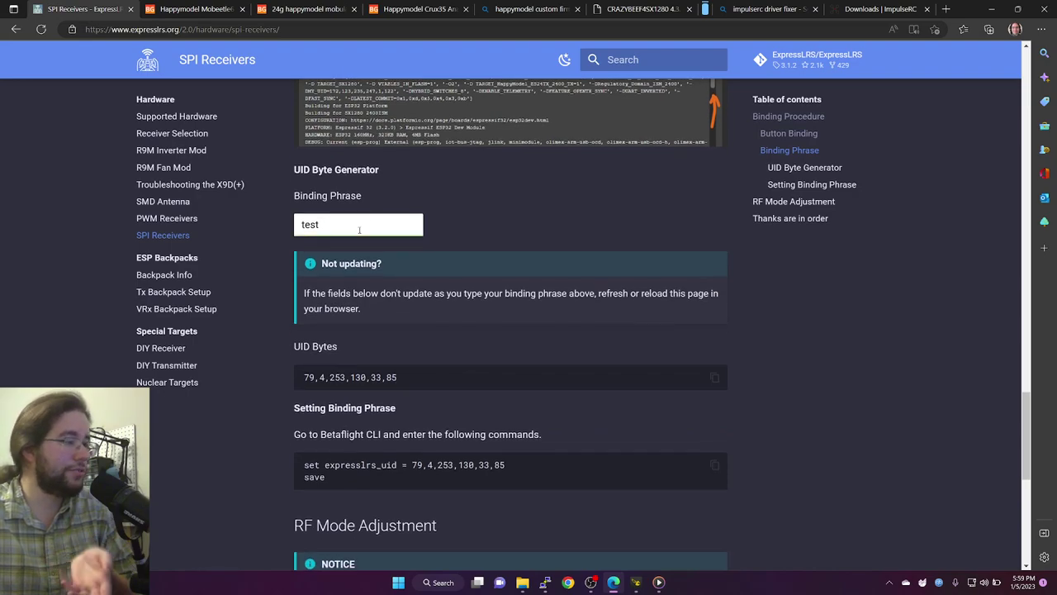